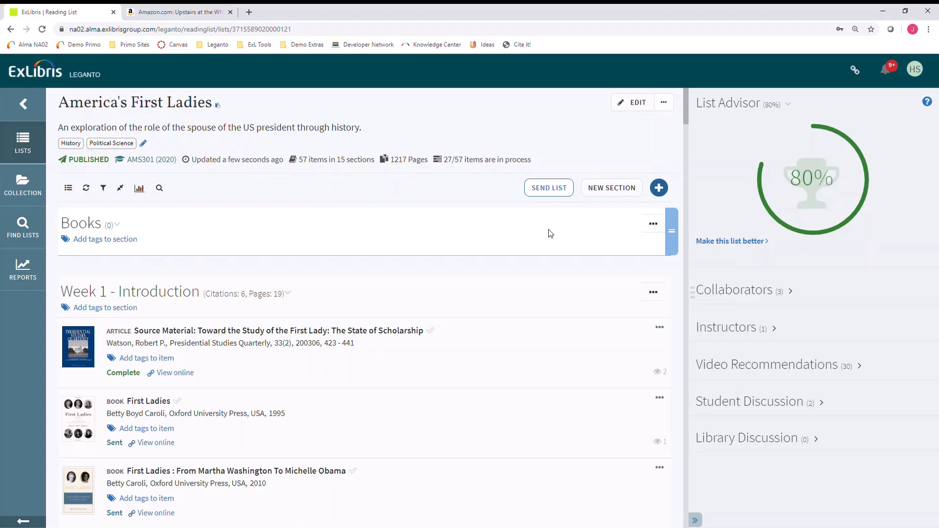
- Switch to the Amazon page and add the book to the Books section of America's First Ladies, marked as a personal copy
left_click(185, 14)
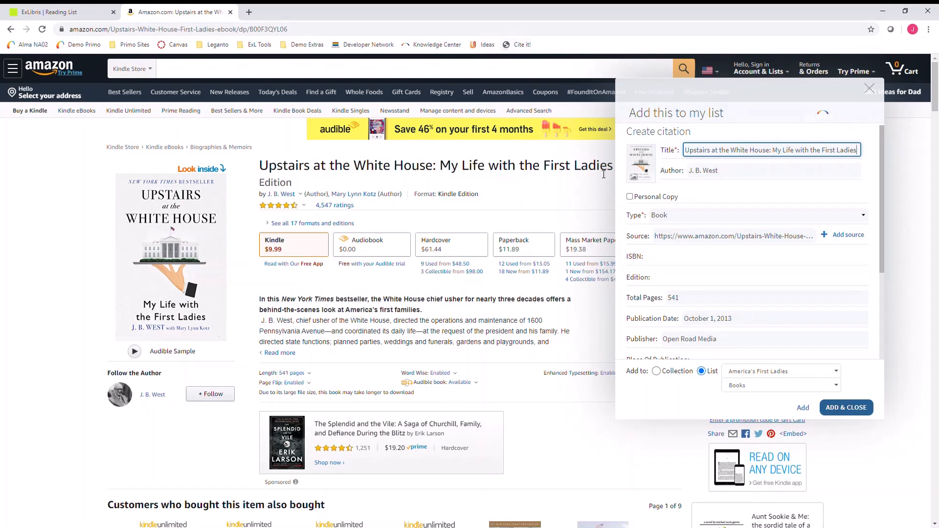
left_click(630, 197)
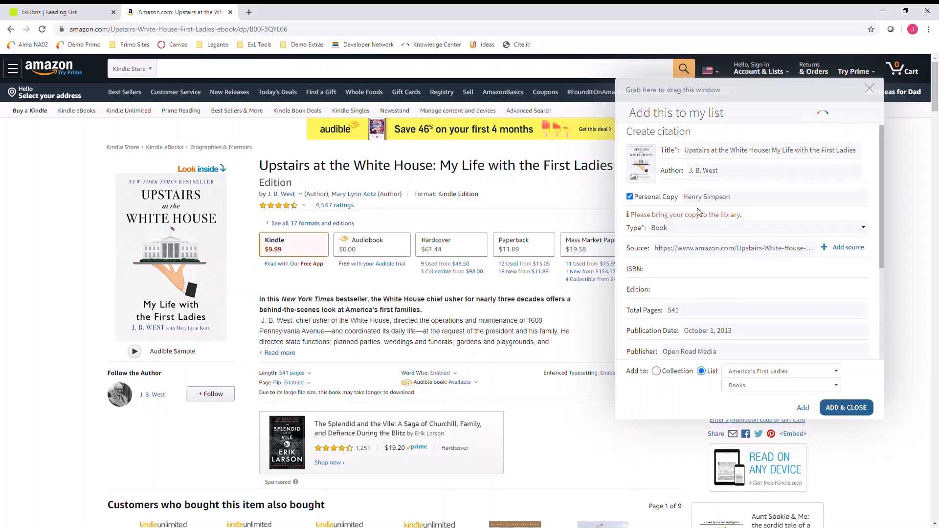
left_click(837, 408)
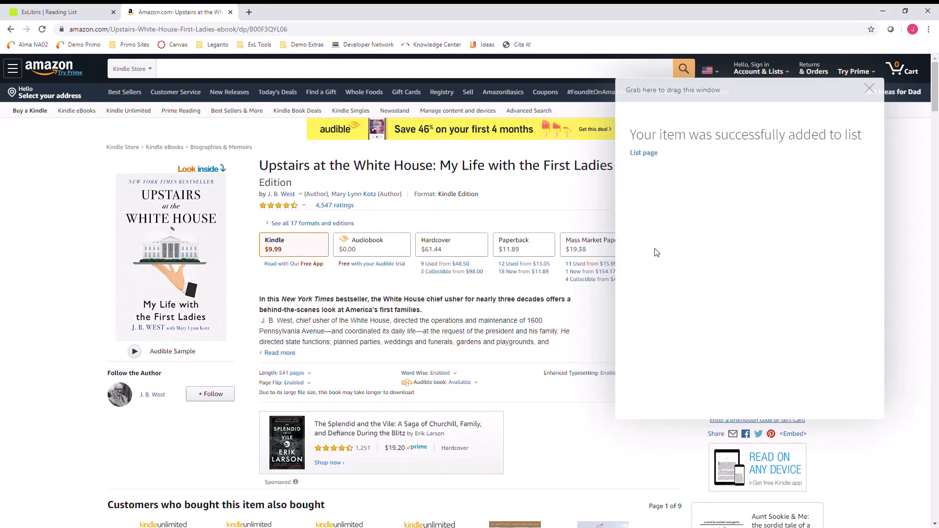
- Return to the America's First Ladies reading list and open the form for creating a citation manually
left_click(44, 14)
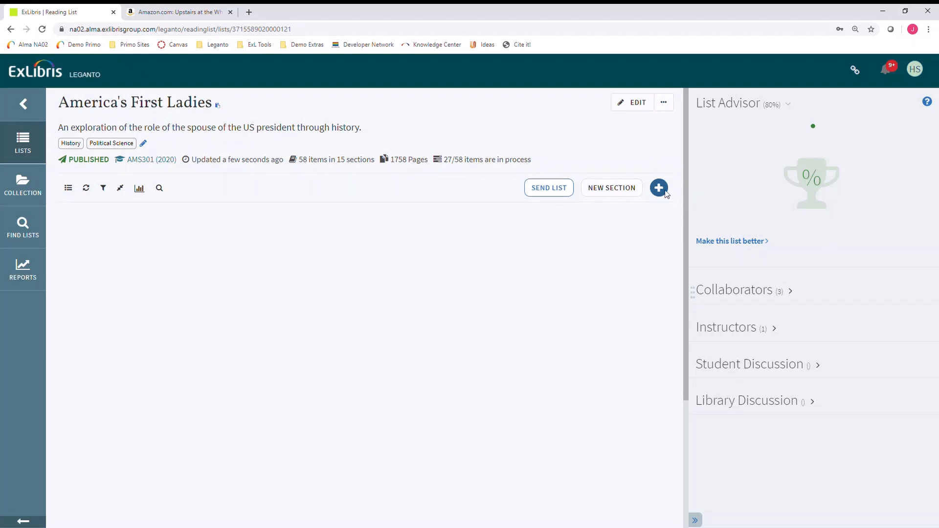
left_click(659, 188)
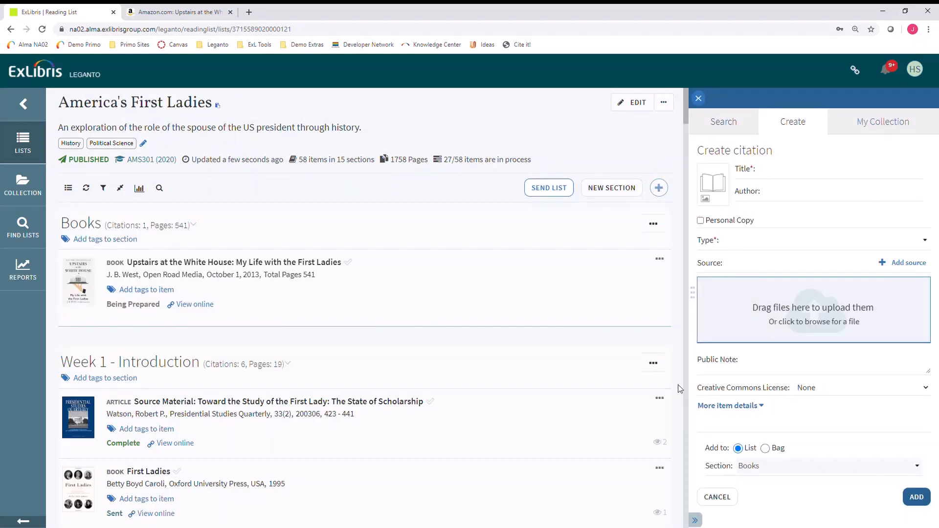
left_click(651, 472)
left_click(603, 488)
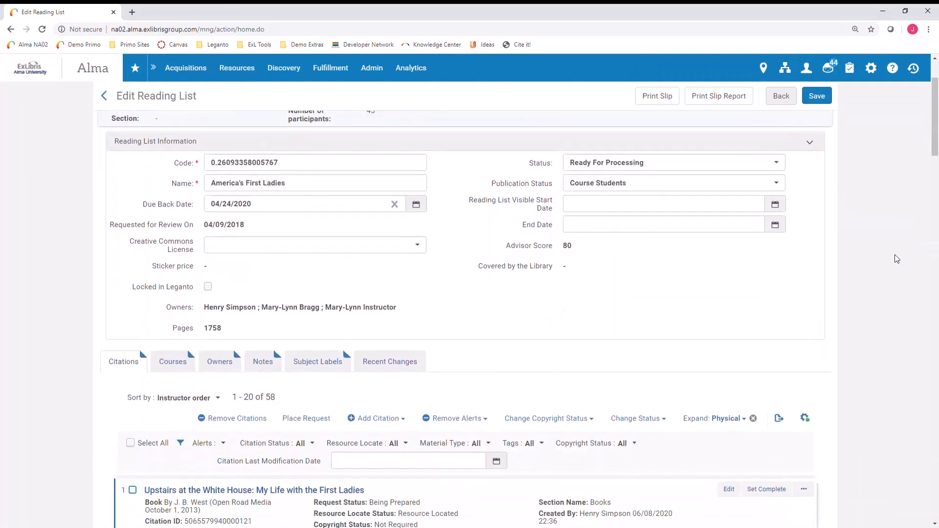
- Open the physical item of Upstairs at the White House for editing, starting from its citation in the reading list
scroll(896, 258, "down", 4)
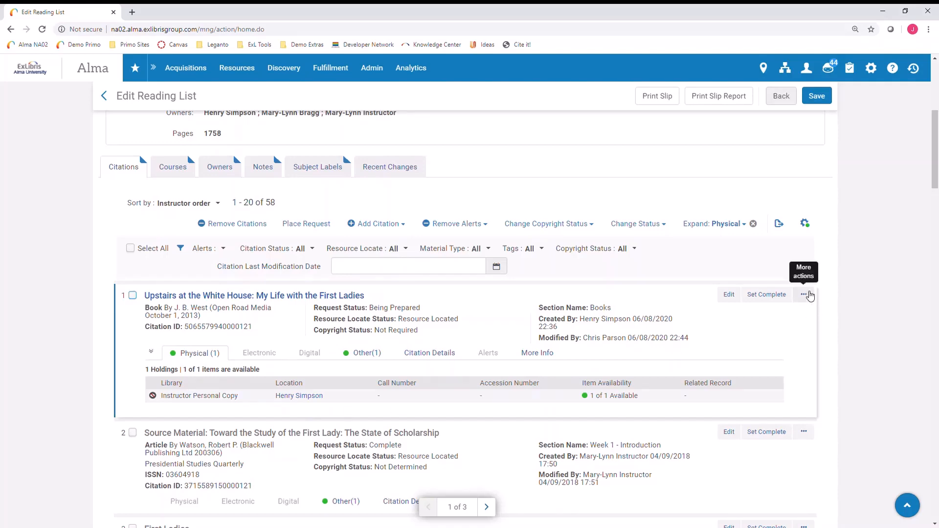
left_click(804, 294)
left_click(738, 363)
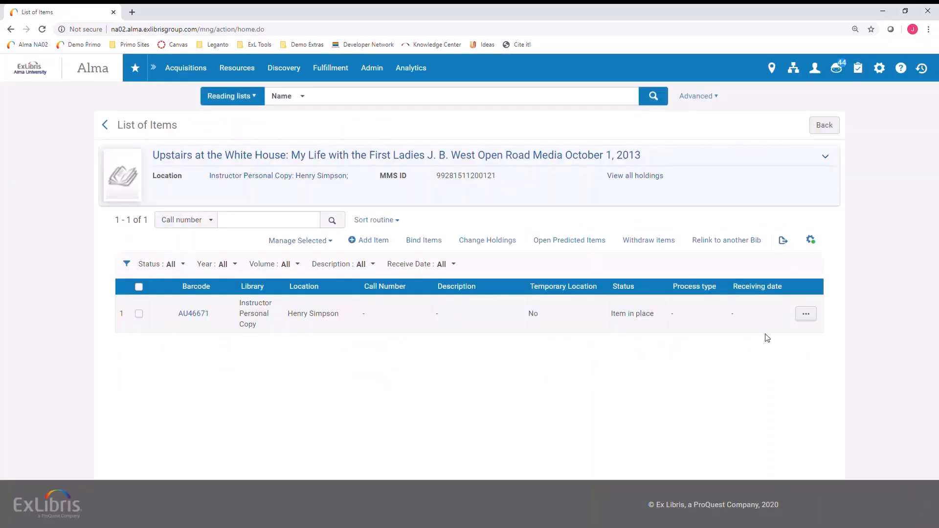
left_click(806, 313)
left_click(750, 351)
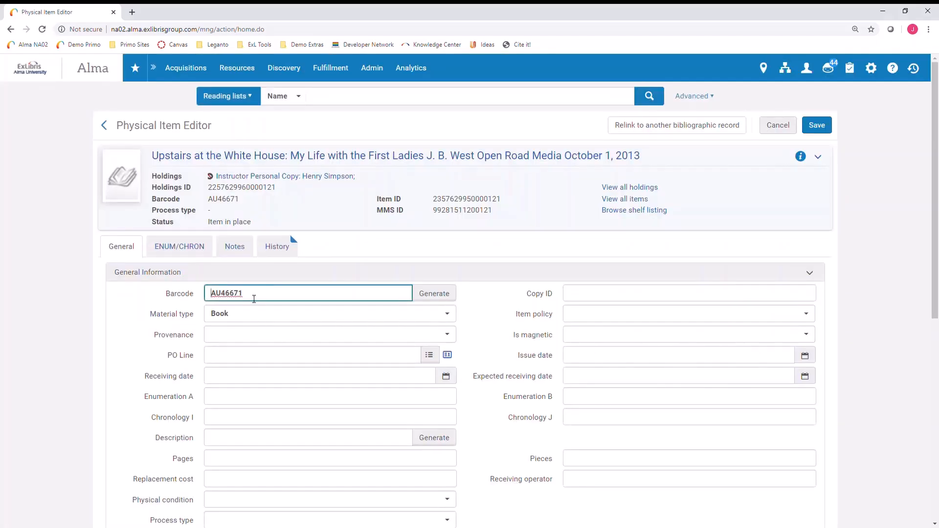
- Mark the item as being in a temporary location and set its due back date to 06/30/2020
scroll(479, 419, "down", 8)
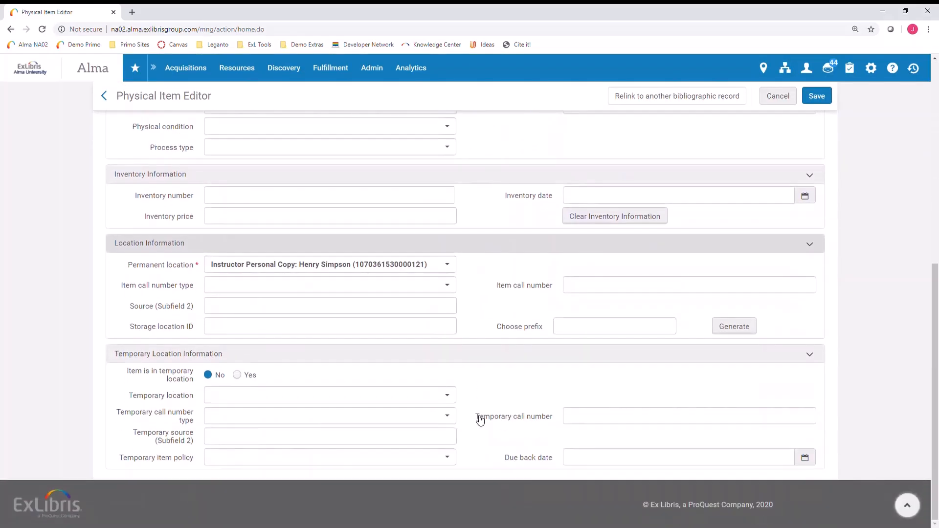
left_click(237, 376)
left_click(578, 453)
scroll(589, 462, "down", 2)
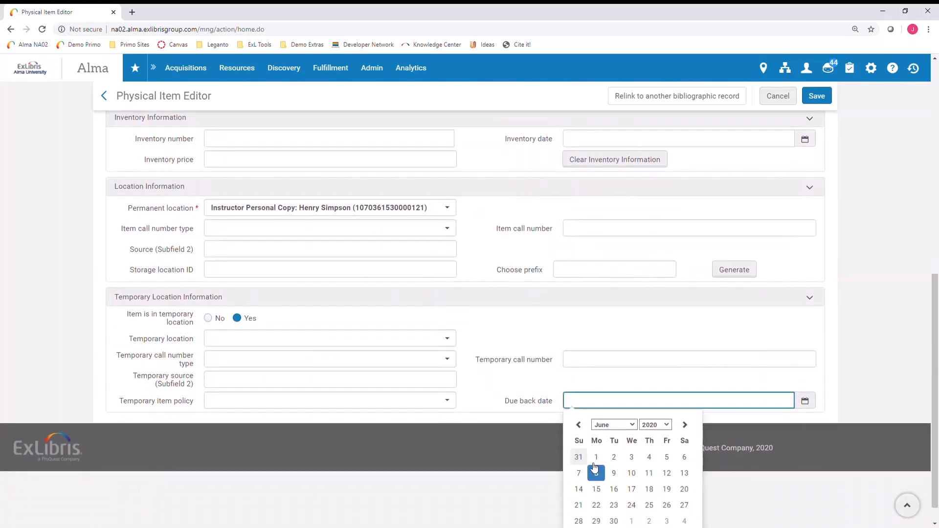
left_click(615, 497)
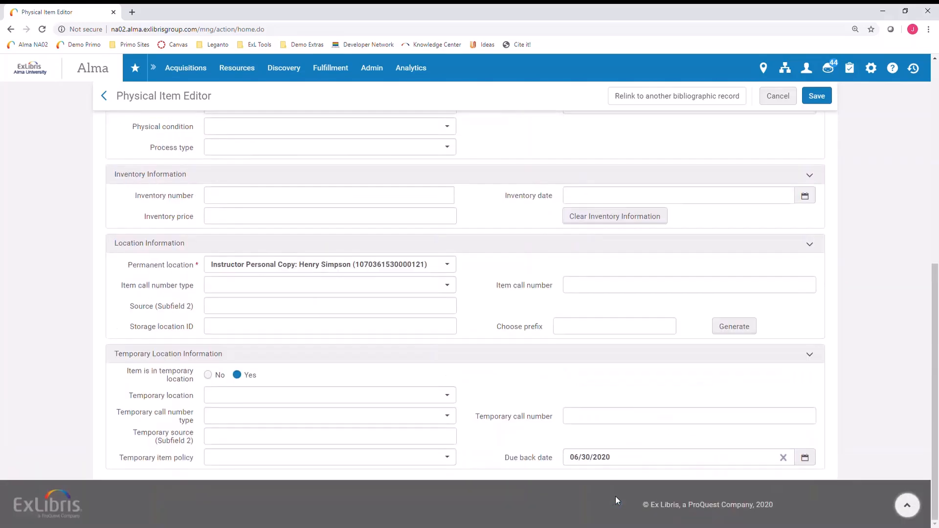
- Set the item's temporary location to Main Library: Reserves (RESV), save the item and leave the item list
left_click(365, 395)
left_click(309, 234)
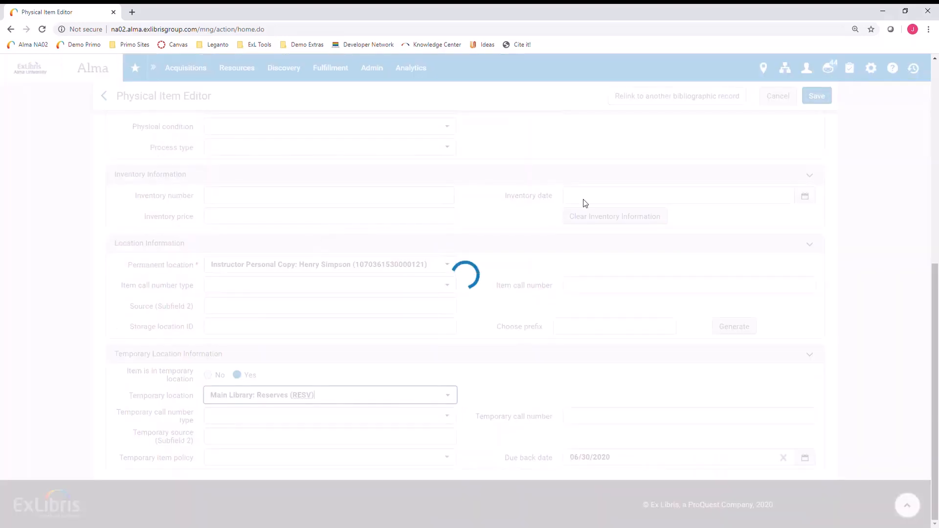
left_click(817, 124)
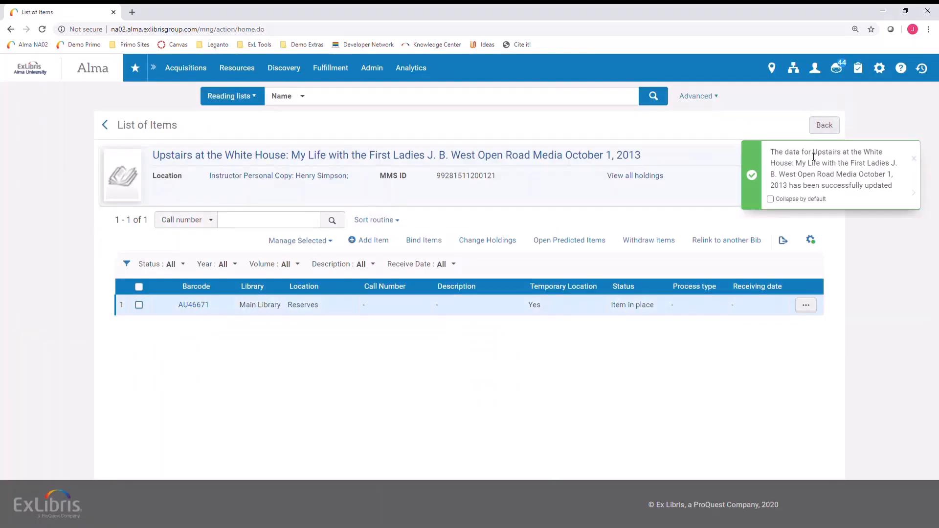
left_click(824, 126)
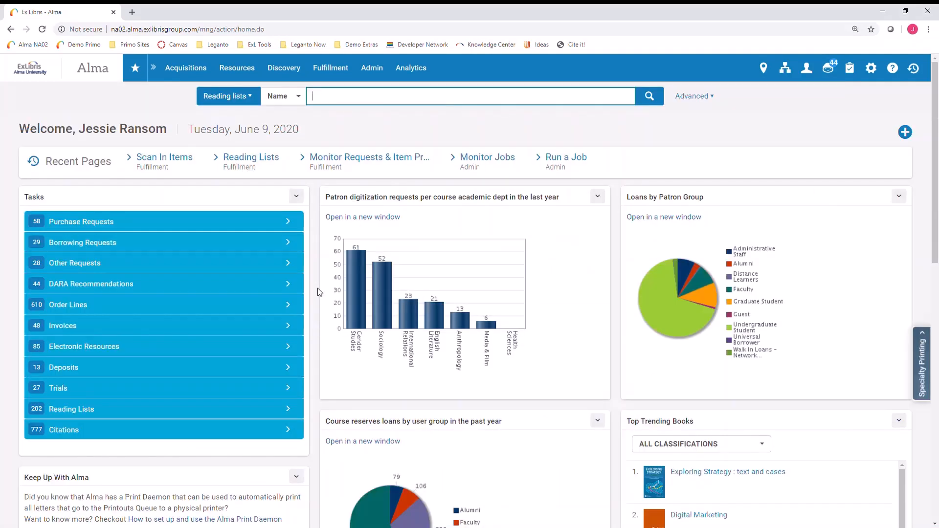
- Open the list of requested resources to pick up from the Other Requests tasks
left_click(284, 264)
left_click(89, 288)
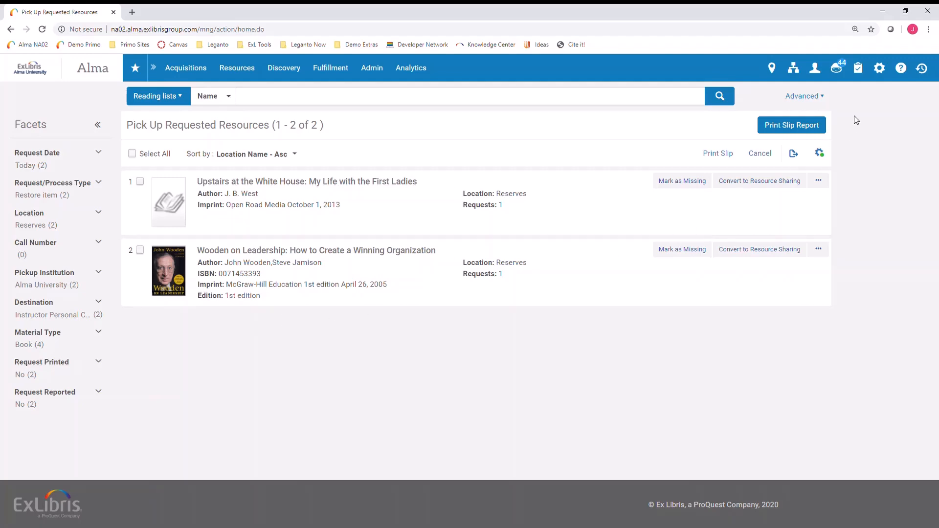
- Check the instructor_personal_copy parameter in the Leganto Features configuration table and leave the table
left_click(880, 69)
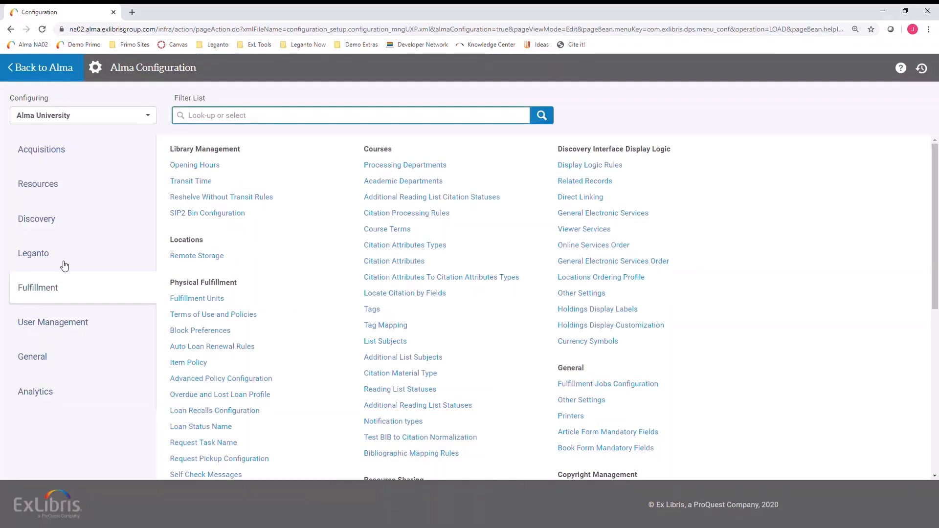
left_click(48, 257)
left_click(397, 166)
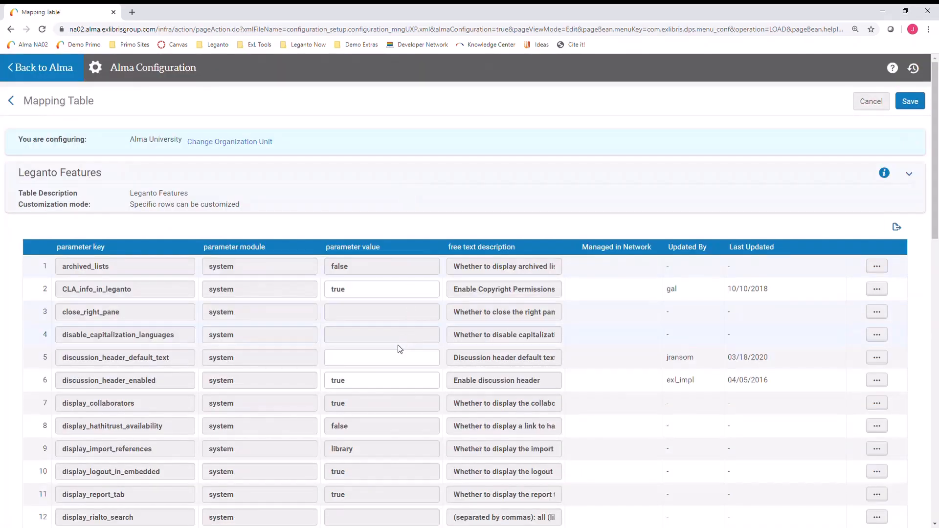
scroll(402, 351, "down", 5)
scroll(401, 352, "down", 2)
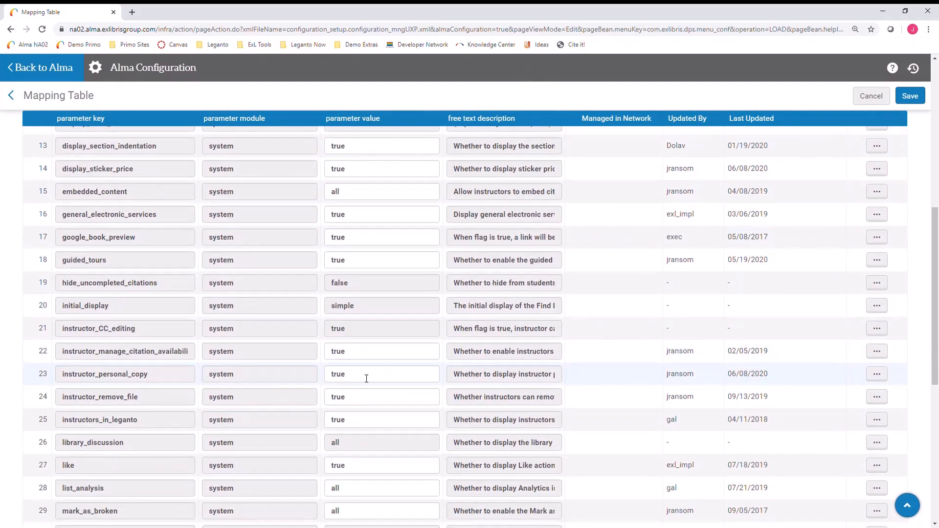
left_click(11, 96)
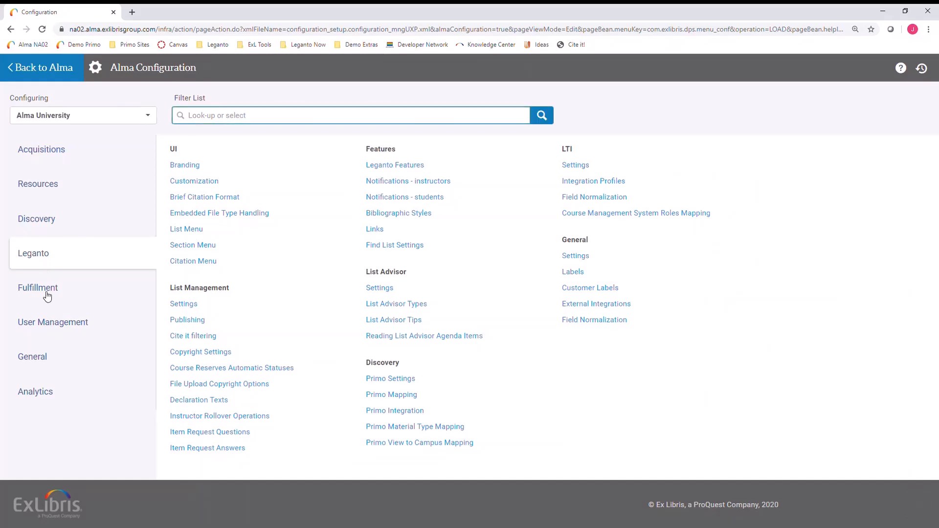
- Find the parameters containing "personal" in the general Other Settings table of the Fulfillment configuration
left_click(45, 294)
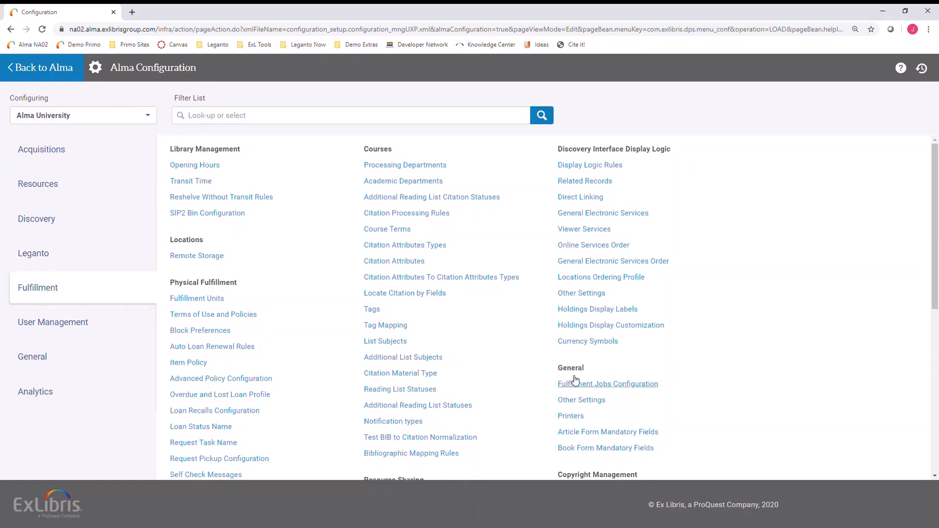
left_click(582, 400)
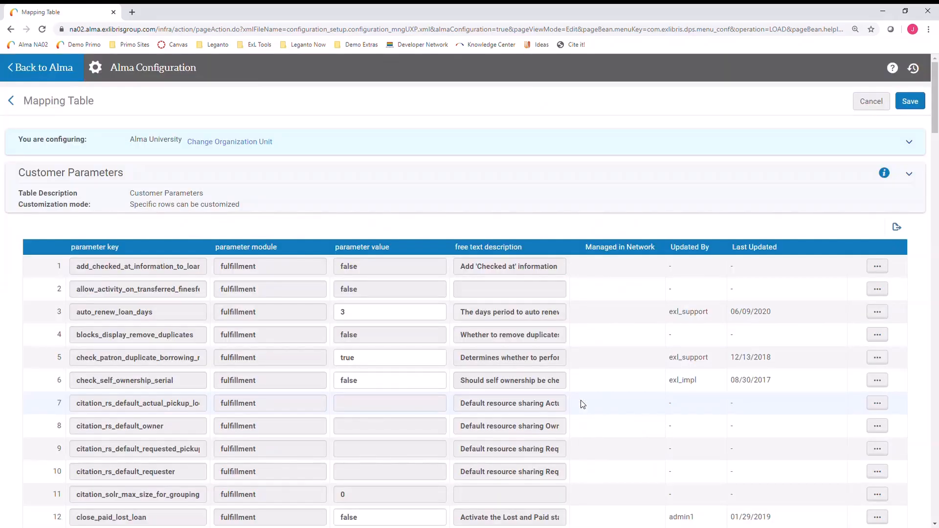
key("ctrl+f")
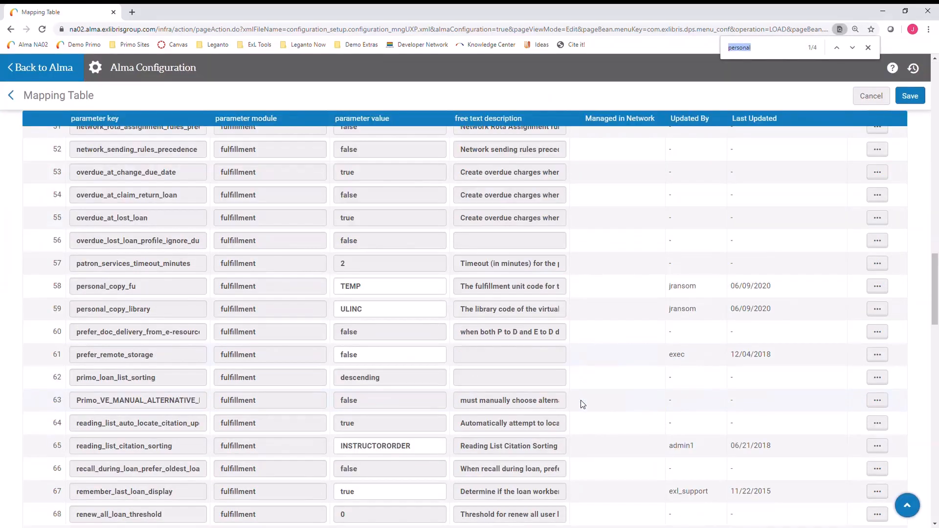